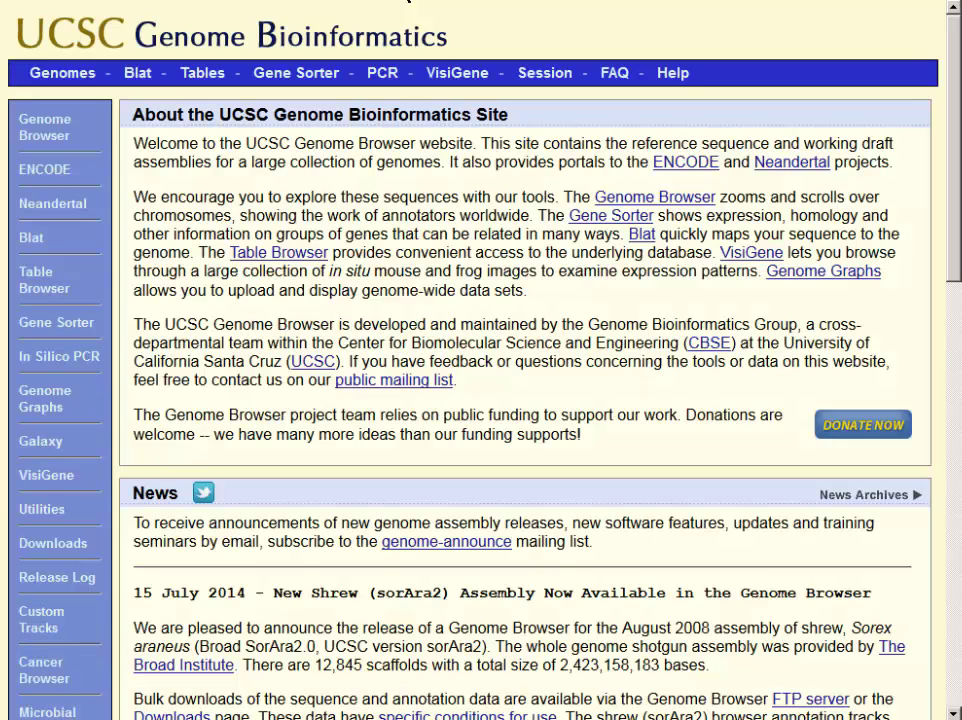
- Reset browser settings to defaults and open hg19 at chr21:33,031,597-33,041,570
{"action": "left_click", "coordinate": [63, 123]}
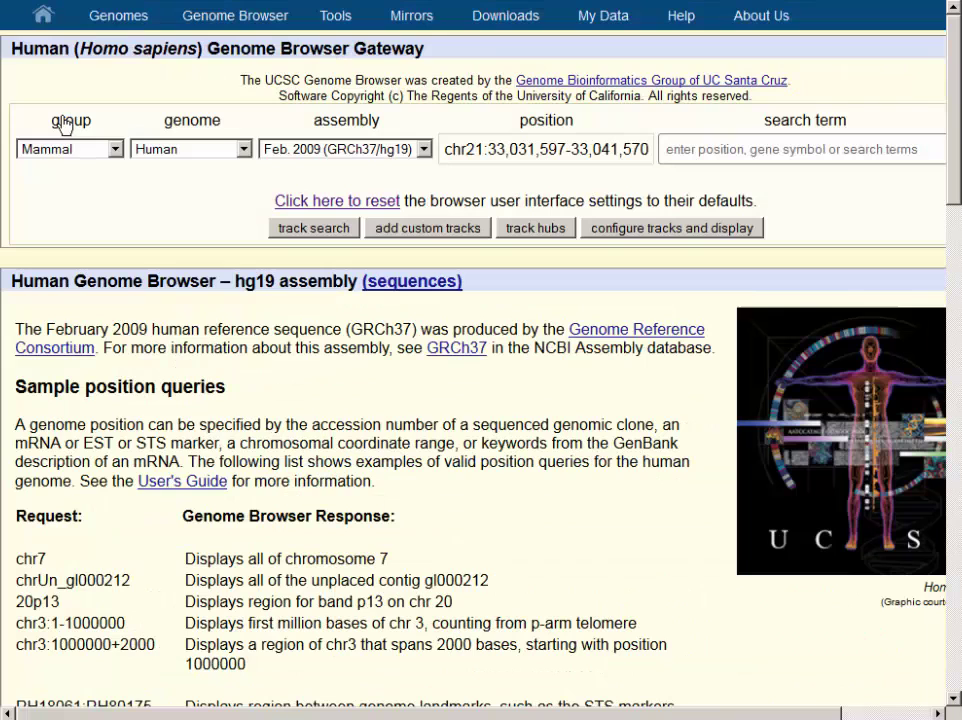
{"action": "left_click", "coordinate": [329, 207]}
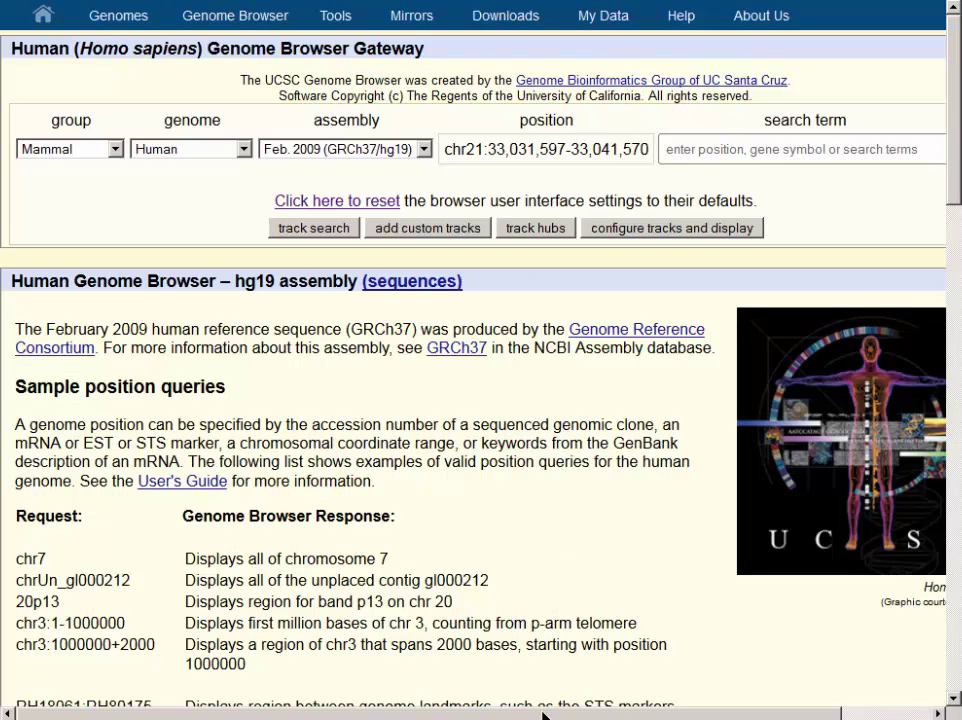
{"action": "left_click_drag", "start_coordinate": [545, 713], "coordinate": [615, 713]}
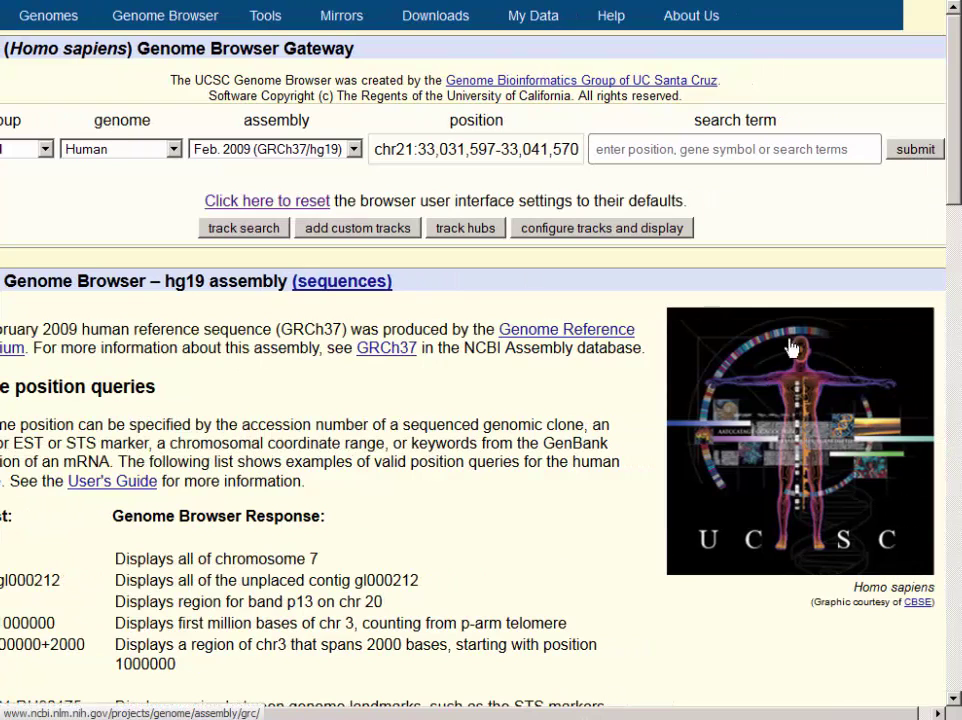
{"action": "left_click", "coordinate": [930, 150]}
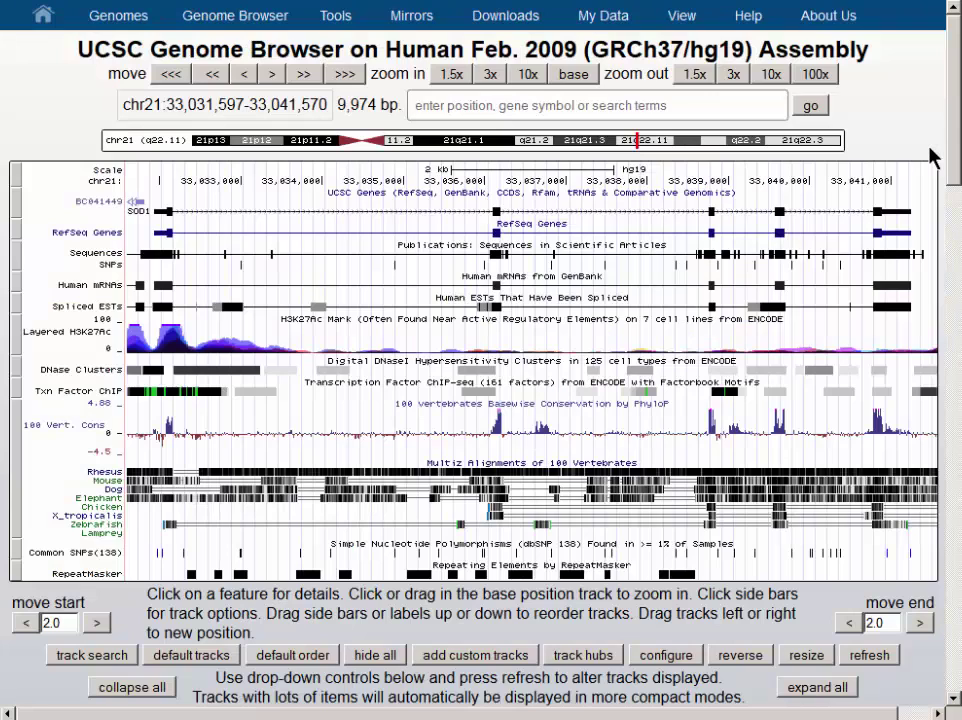
- Hide every track and show UCSC Genes in pack mode, leaving SOD1 and BC041449 visible
{"action": "left_click", "coordinate": [138, 213]}
{"action": "left_click", "coordinate": [378, 656]}
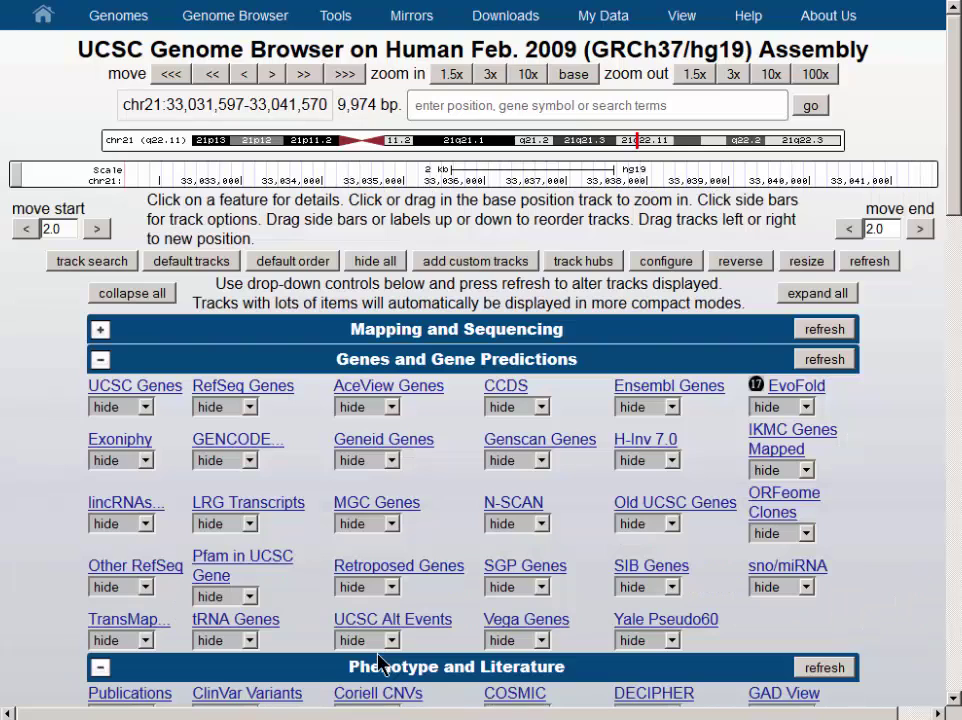
{"action": "left_click", "coordinate": [146, 410]}
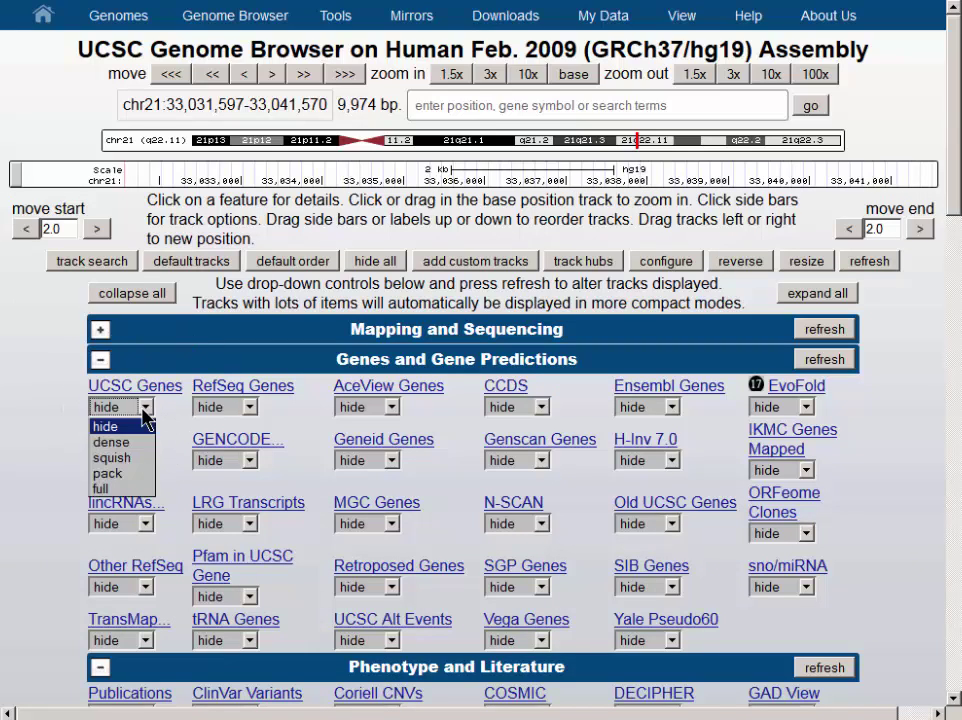
{"action": "left_click", "coordinate": [142, 476]}
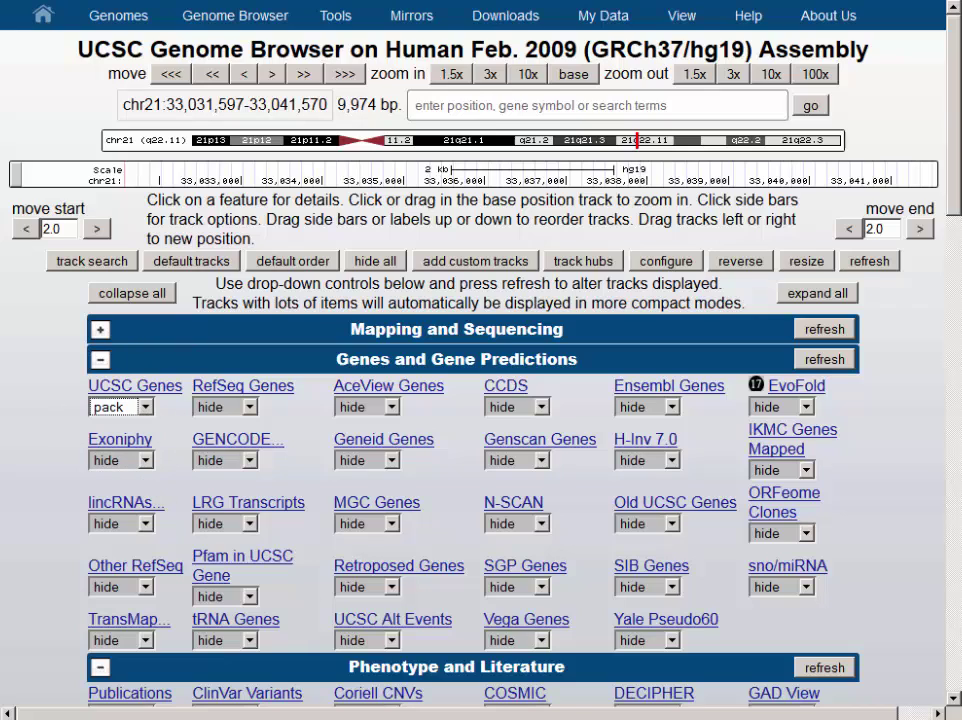
{"action": "left_click", "coordinate": [824, 360]}
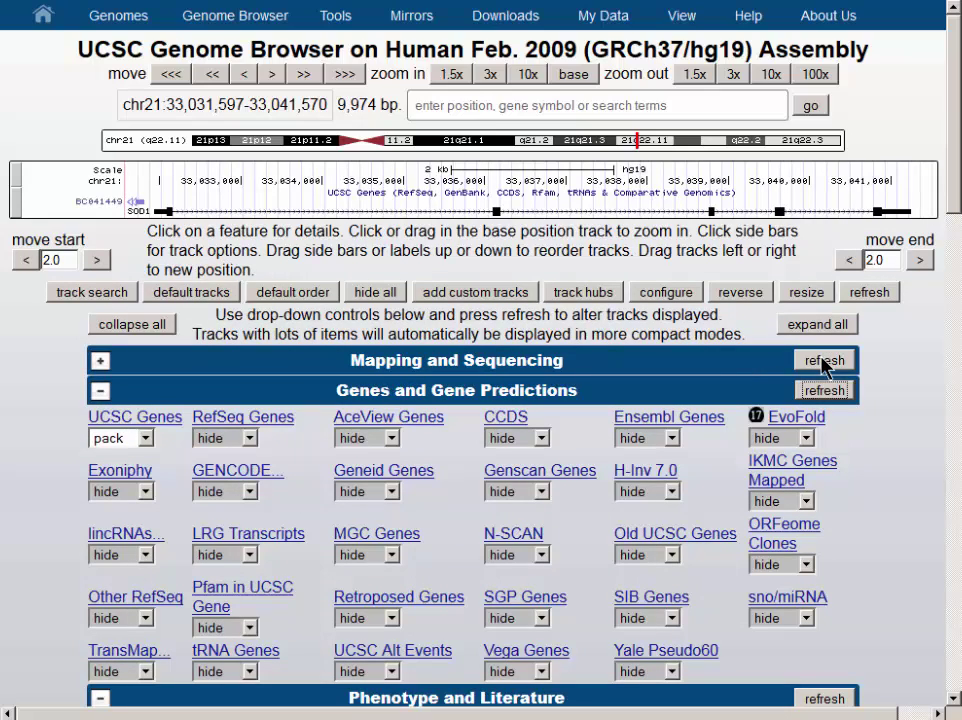
{"action": "left_click", "coordinate": [622, 108]}
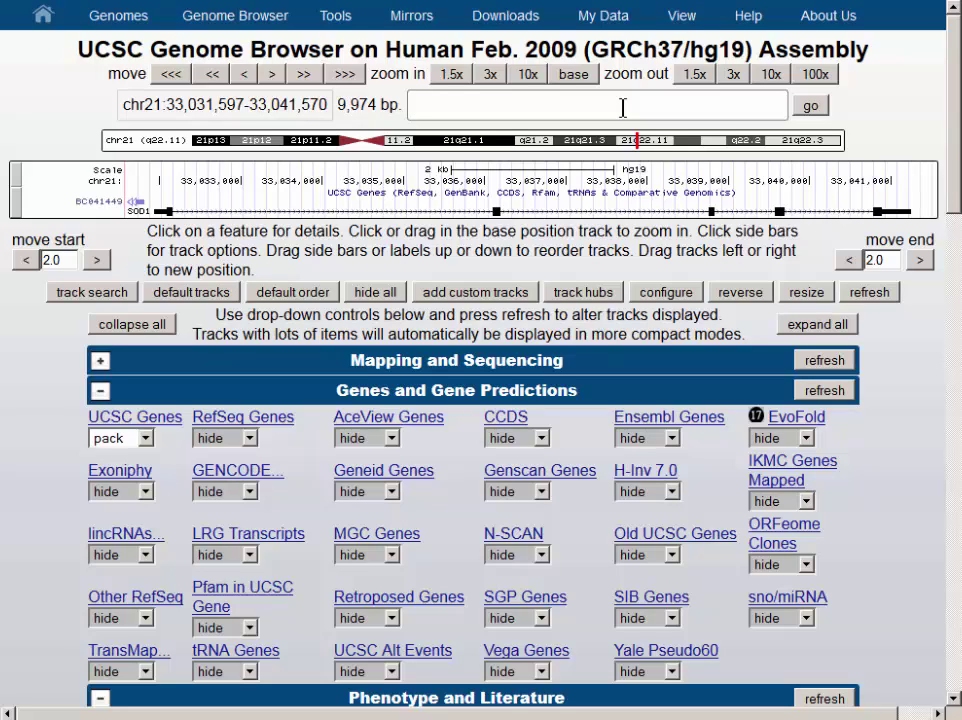
{"action": "left_click", "coordinate": [140, 103]}
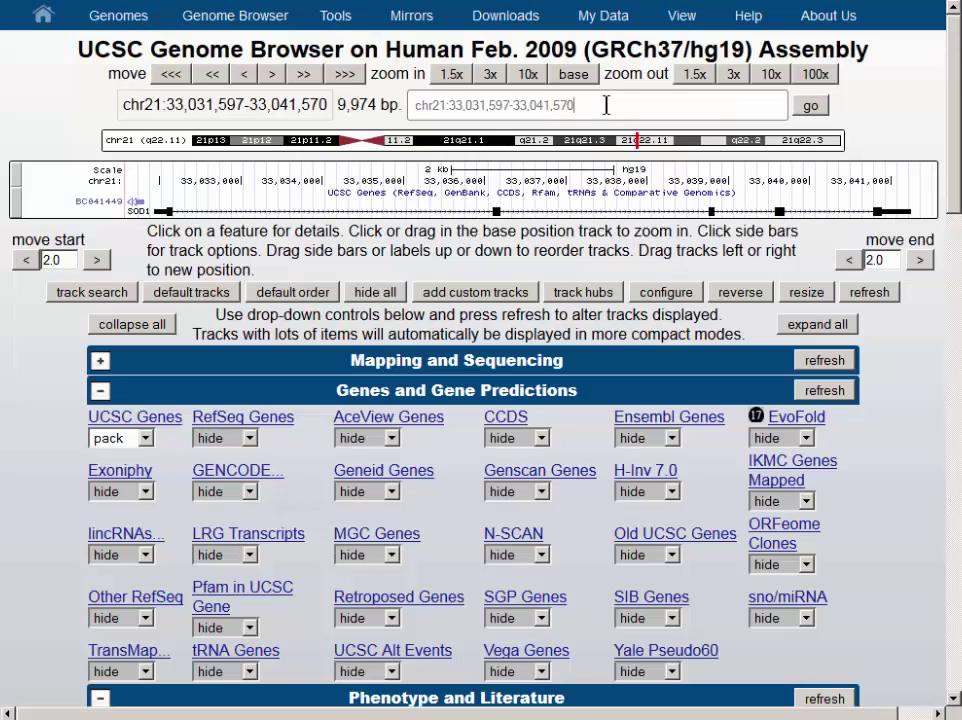
- Jump to band 4p16.3, displaying chr4:1-4,500,000
{"action": "left_click", "coordinate": [606, 105]}
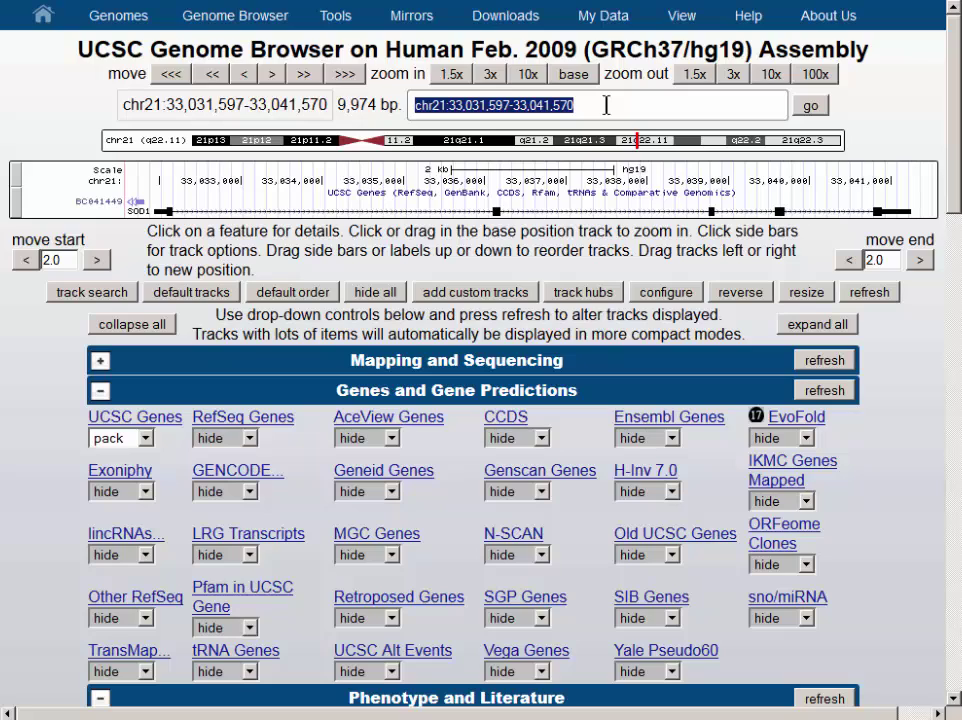
{"action": "type", "text": "4"}
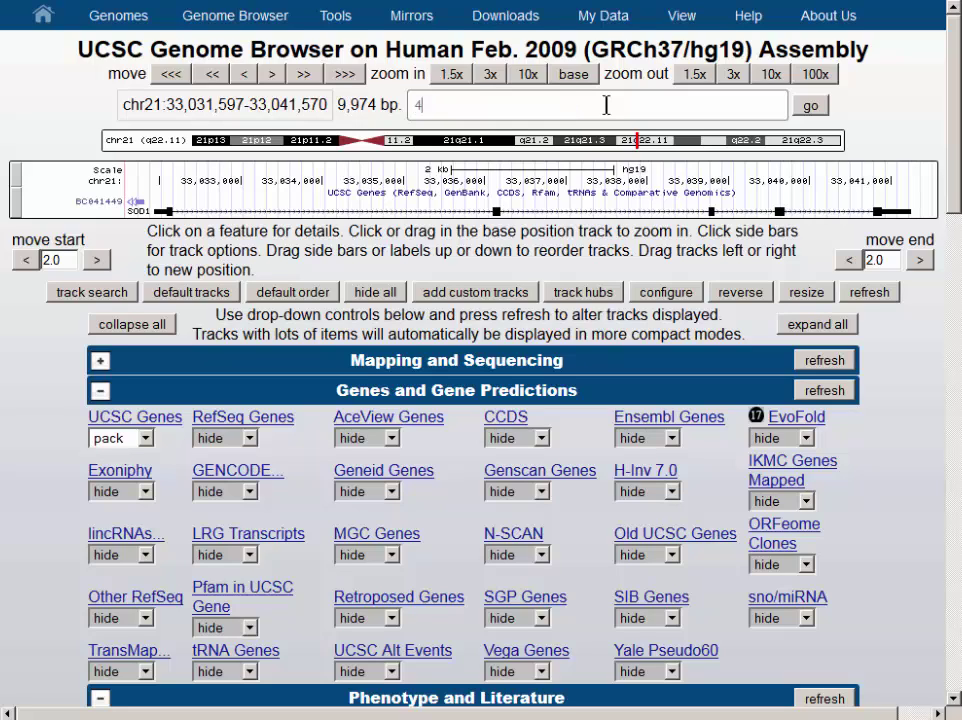
{"action": "type", "text": "p16.3"}
{"action": "left_click", "coordinate": [810, 112]}
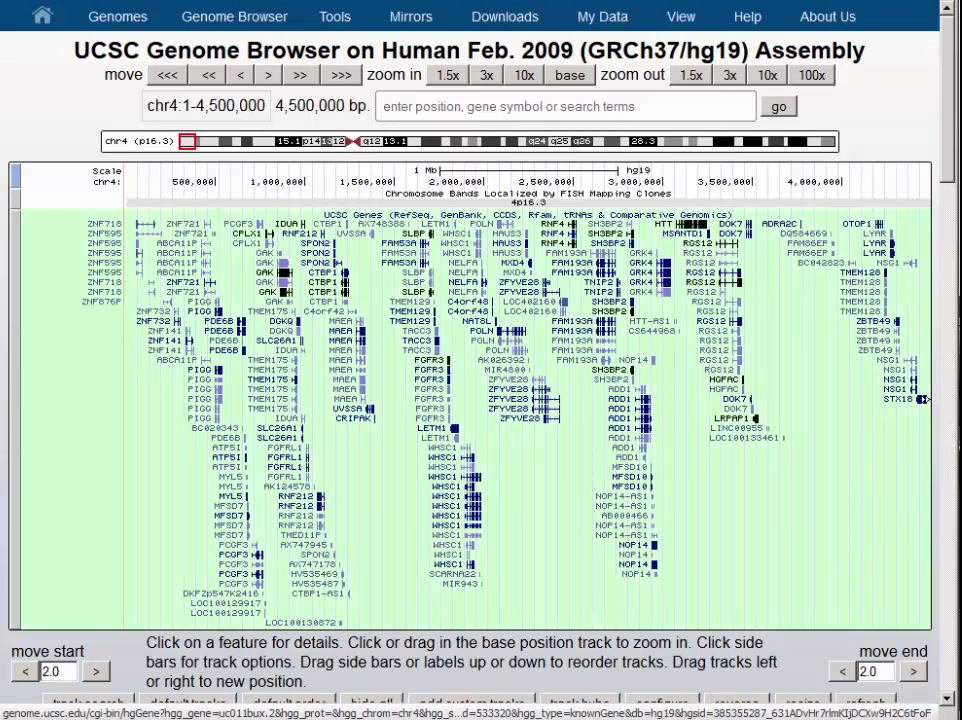
- Turn off splice variants in the UCSC Genes track settings, leaving one transcript per gene
{"action": "left_click", "coordinate": [15, 319]}
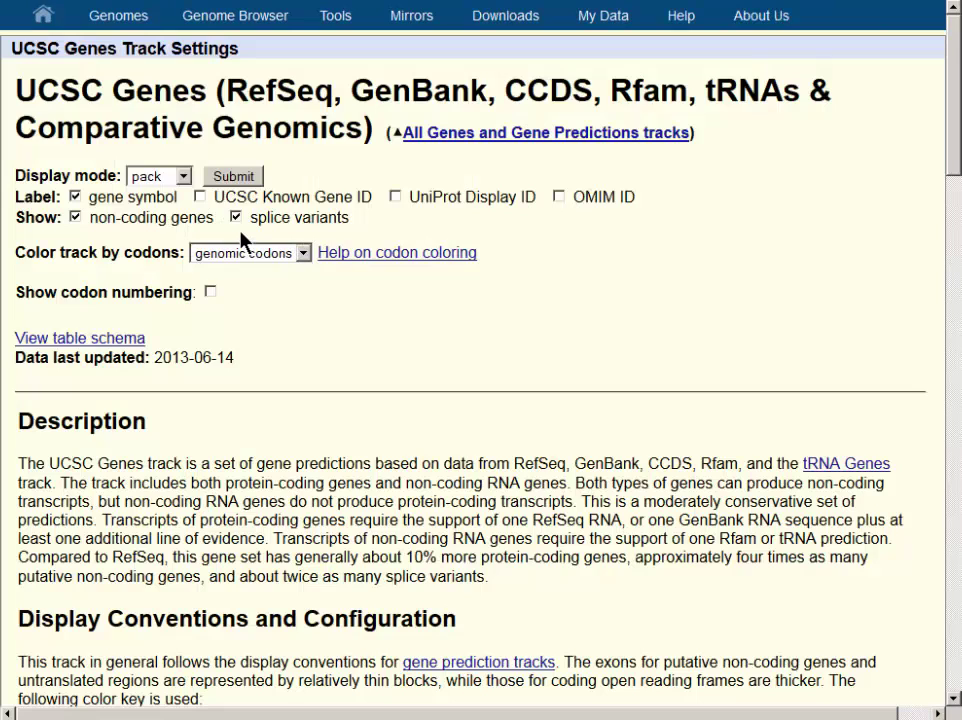
{"action": "left_click", "coordinate": [240, 237]}
{"action": "left_click", "coordinate": [237, 218]}
{"action": "left_click", "coordinate": [249, 181]}
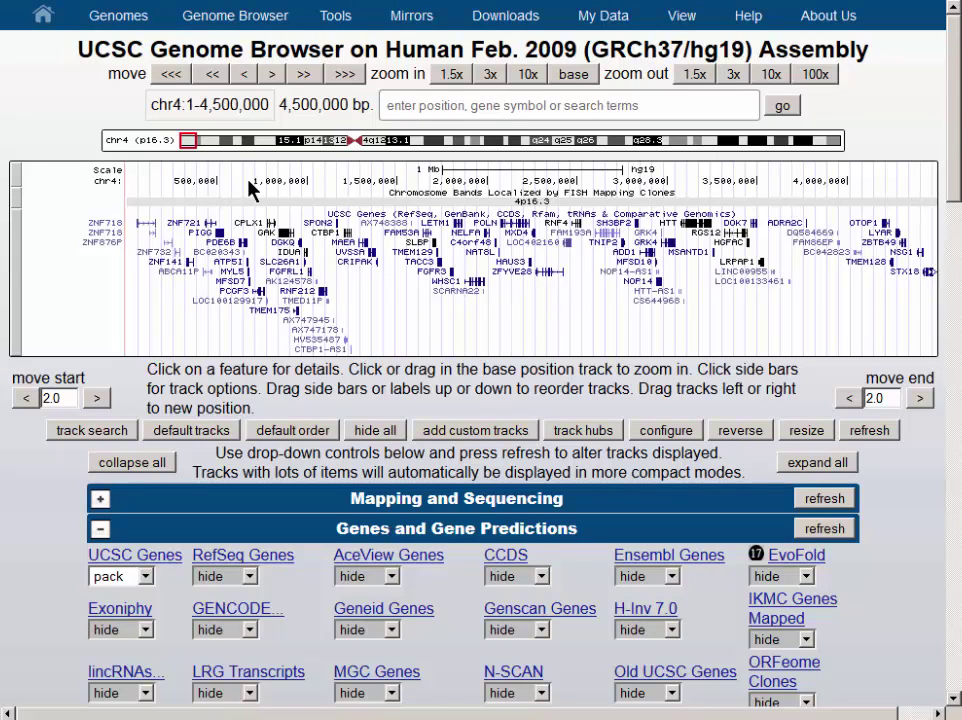
{"action": "mouse_move", "coordinate": [338, 22]}
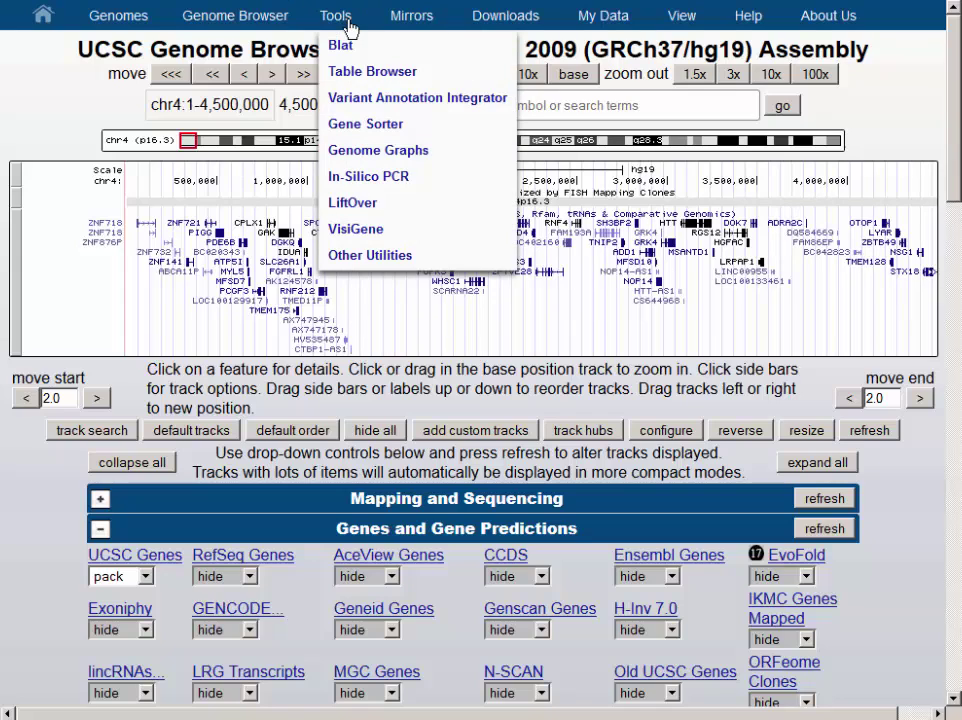
- Query knownGene over chr4:1-4500000 with output 'selected fields from primary and related tables'
{"action": "left_click", "coordinate": [396, 78]}
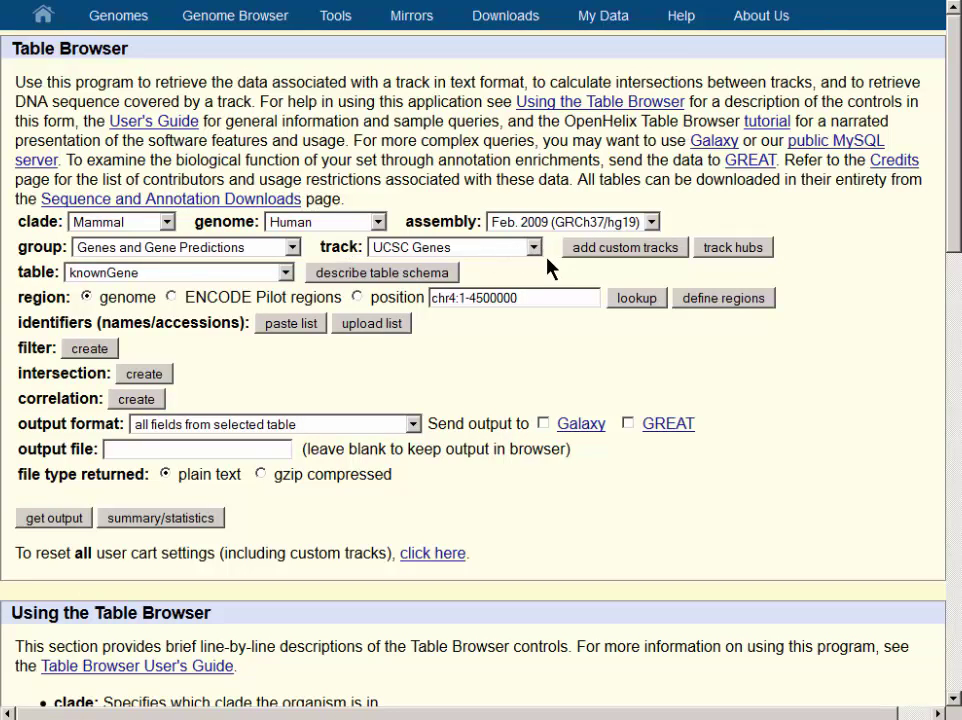
{"action": "left_click", "coordinate": [138, 297]}
{"action": "left_click", "coordinate": [358, 298]}
{"action": "left_click", "coordinate": [250, 430]}
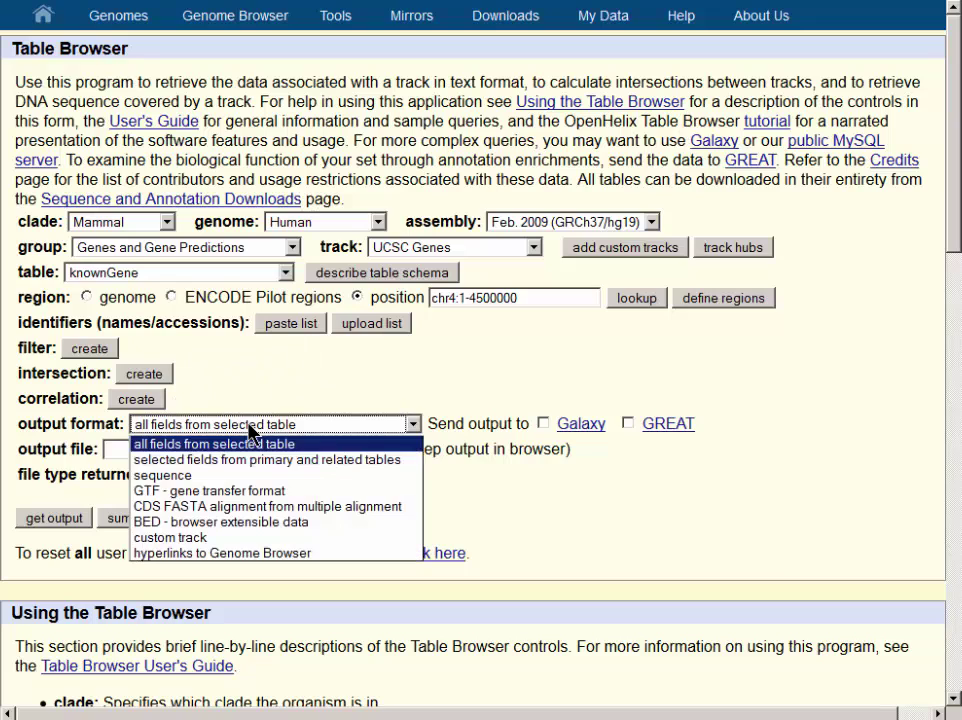
{"action": "left_click", "coordinate": [298, 462]}
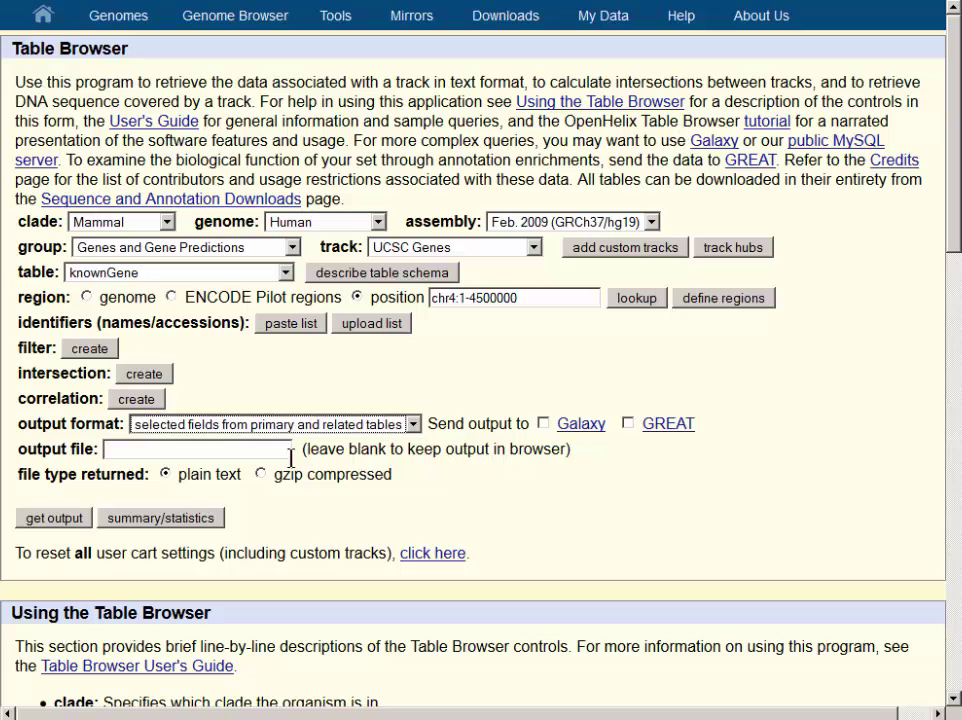
- Output chrom, txStart, txEnd, geneSymbol and description for each knownGene transcript
{"action": "left_click", "coordinate": [55, 518]}
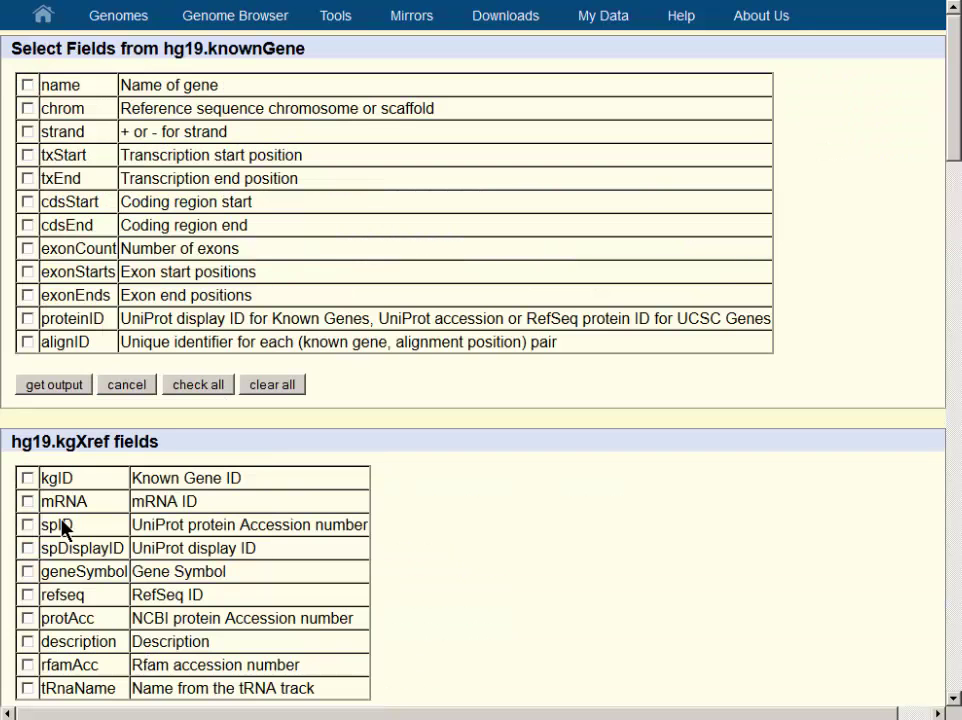
{"action": "left_click", "coordinate": [28, 109]}
{"action": "left_click", "coordinate": [28, 156]}
{"action": "left_click", "coordinate": [28, 180]}
{"action": "left_click_drag", "start_coordinate": [56, 441], "coordinate": [134, 441]}
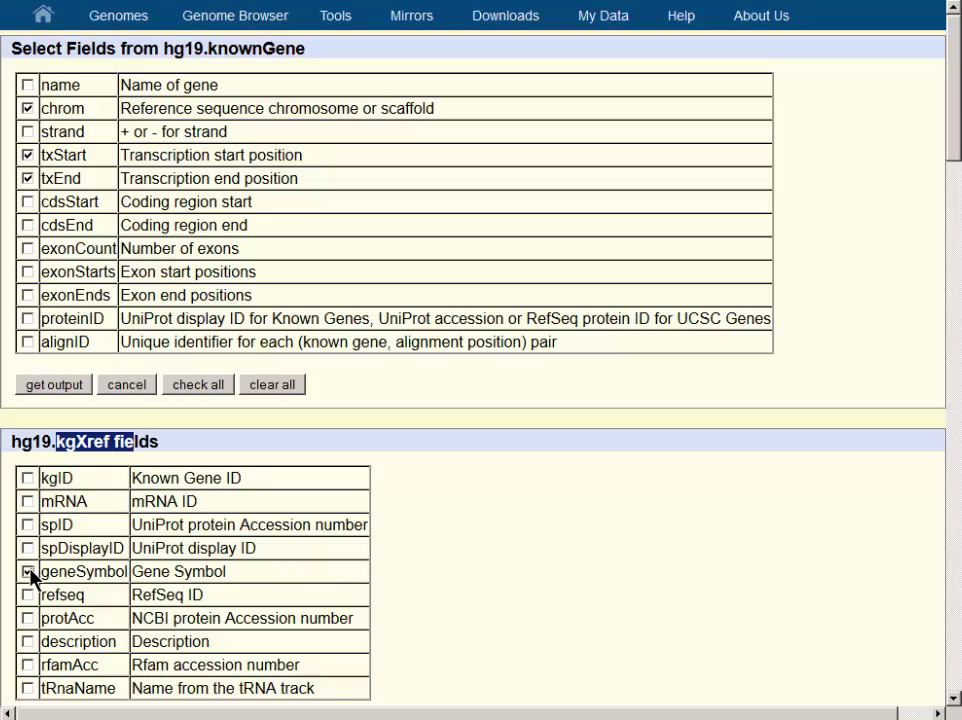
{"action": "left_click", "coordinate": [28, 642]}
{"action": "left_click", "coordinate": [70, 388]}
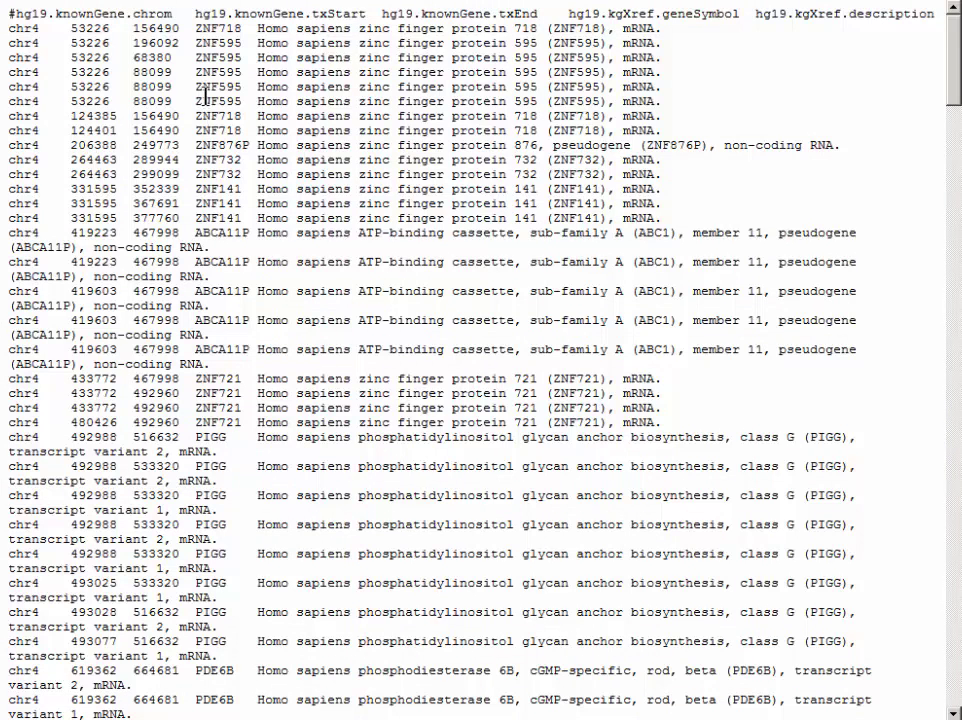
- Highlight the repeated ZNF595 isoform rows, then clear the highlight
{"action": "left_click_drag", "start_coordinate": [197, 57], "coordinate": [243, 101]}
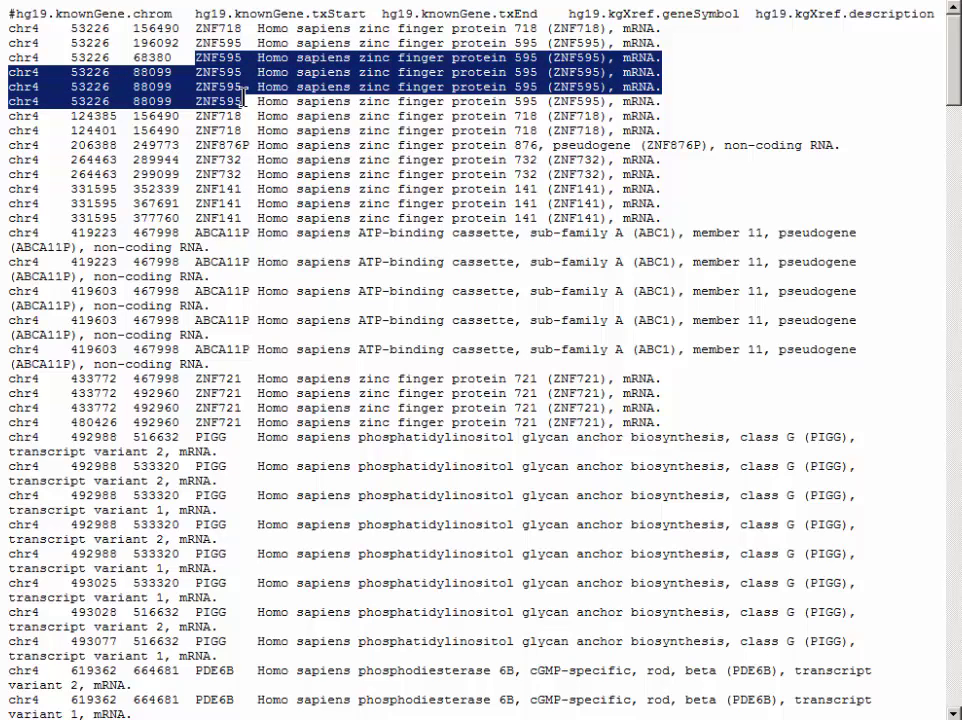
{"action": "left_click", "coordinate": [185, 58]}
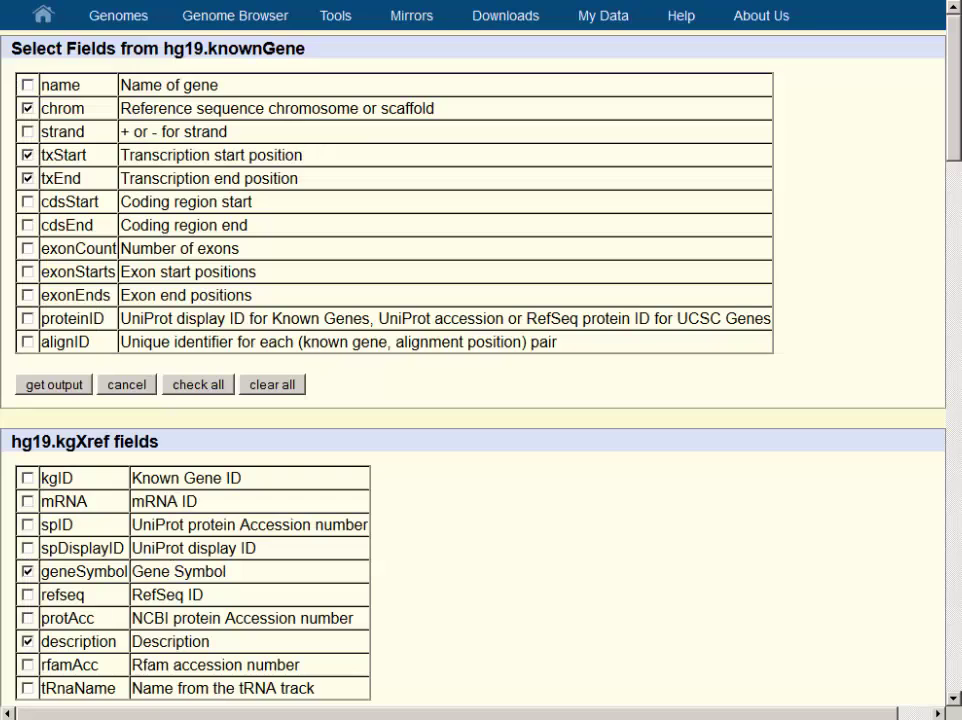
- Return to the main Table Browser form and select the knownCanonical table
{"action": "mouse_move", "coordinate": [336, 16]}
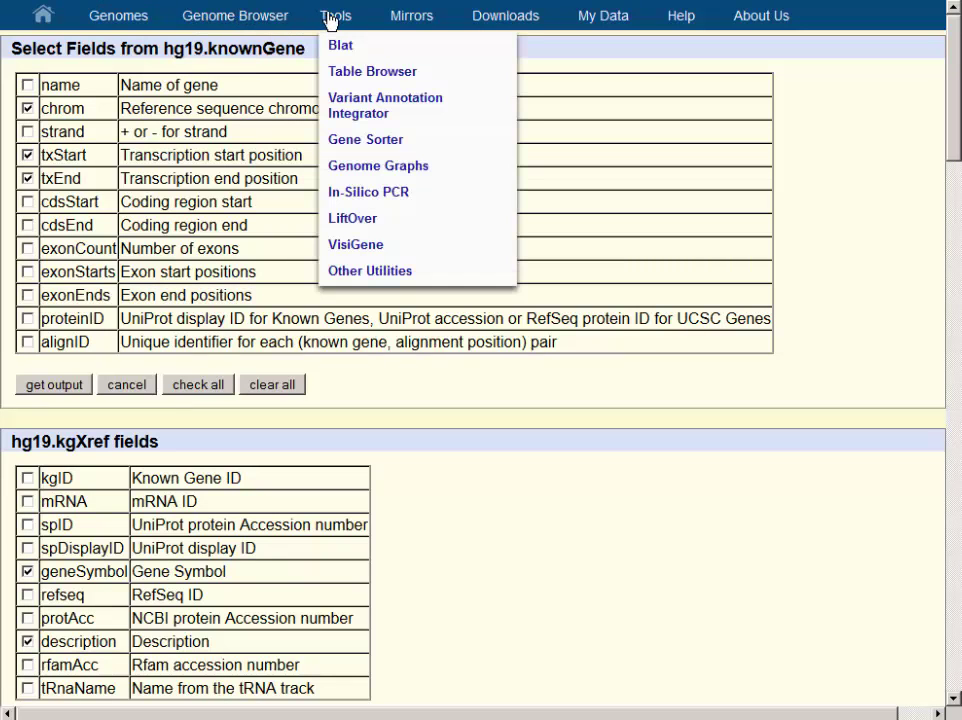
{"action": "left_click", "coordinate": [391, 79]}
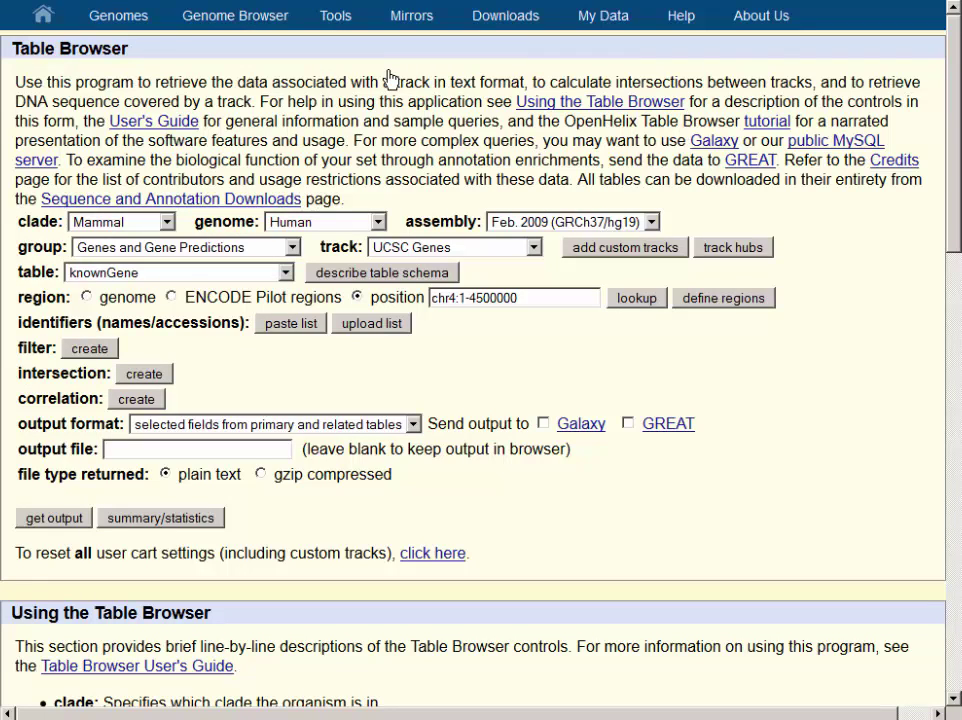
{"action": "left_click", "coordinate": [214, 274]}
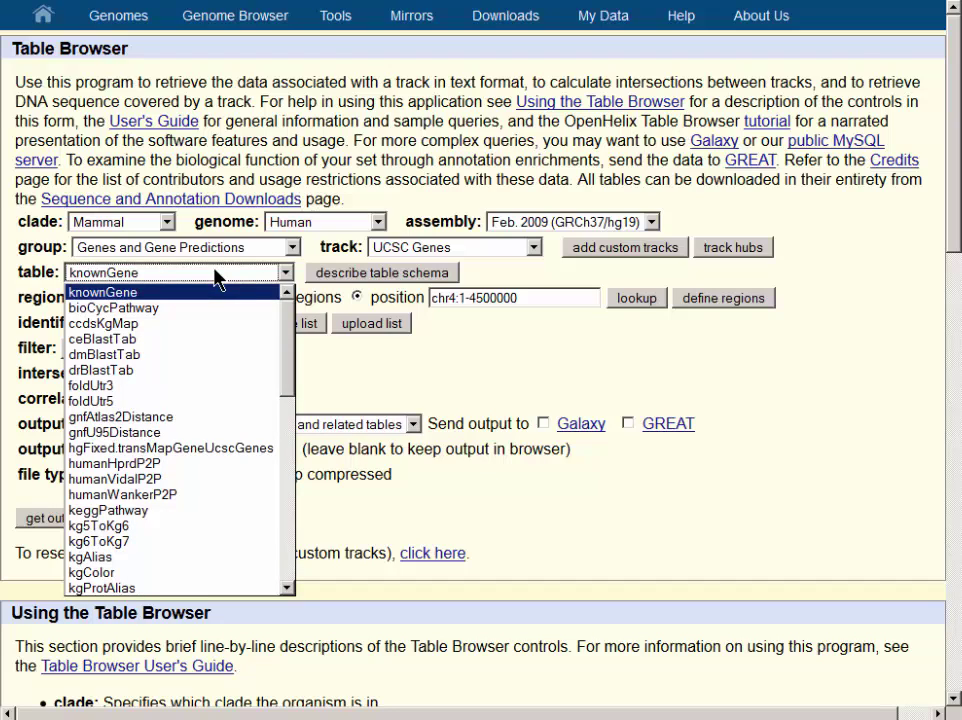
{"action": "key", "text": "k"}
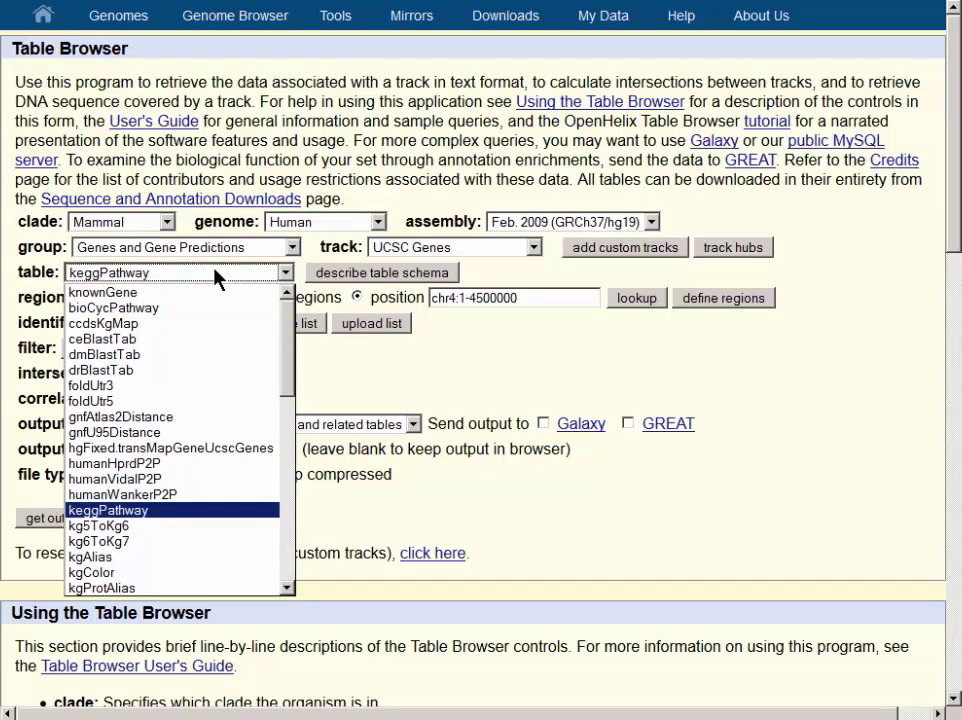
{"action": "key", "text": "Down"}
{"action": "key", "text": "Down"}
{"action": "key", "text": "Down"}
{"action": "key", "text": "Down"}
{"action": "key", "text": "Down"}
{"action": "key", "text": "Down"}
{"action": "key", "text": "Down"}
{"action": "key", "text": "Down"}
{"action": "key", "text": "Down"}
{"action": "key", "text": "Down"}
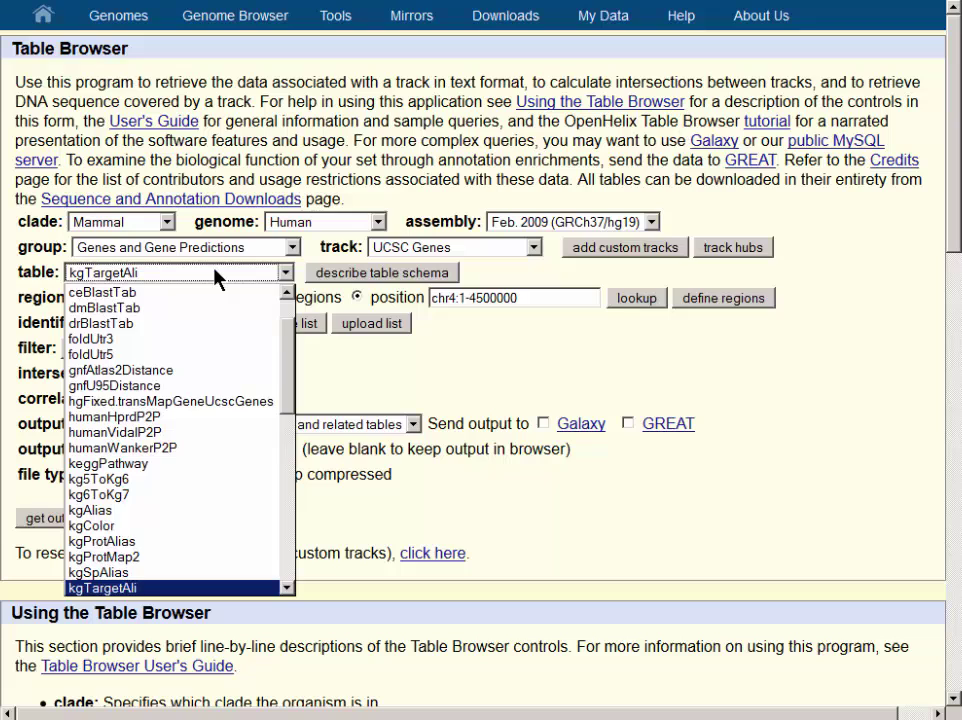
{"action": "key", "text": "Down"}
{"action": "key", "text": "Down"}
{"action": "key", "text": "Down"}
{"action": "key", "text": "Down"}
{"action": "key", "text": "Down"}
{"action": "key", "text": "Up"}
{"action": "key", "text": "Up"}
{"action": "key", "text": "Up"}
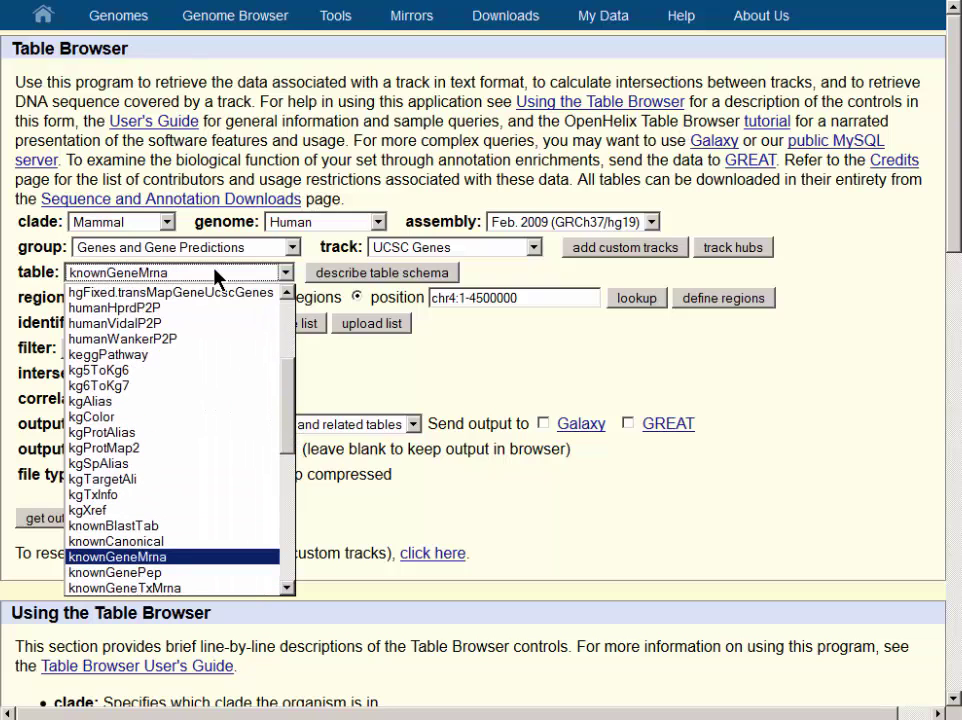
{"action": "key", "text": "Return"}
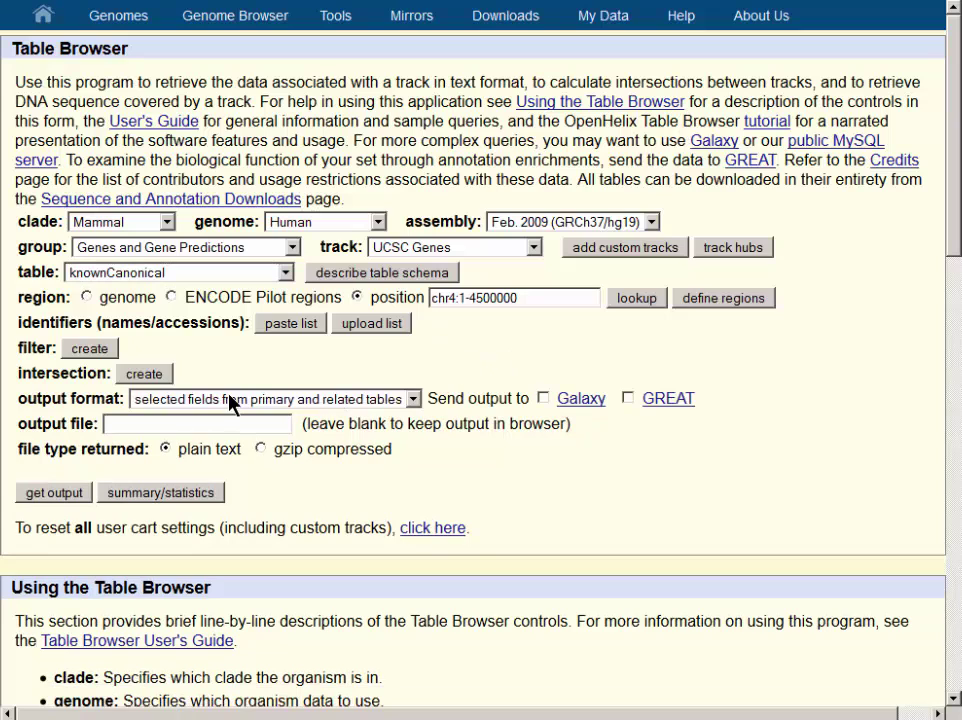
- Output knownCanonical rows with chrom, chromStart, chromEnd, geneSymbol and description
{"action": "left_click", "coordinate": [62, 495]}
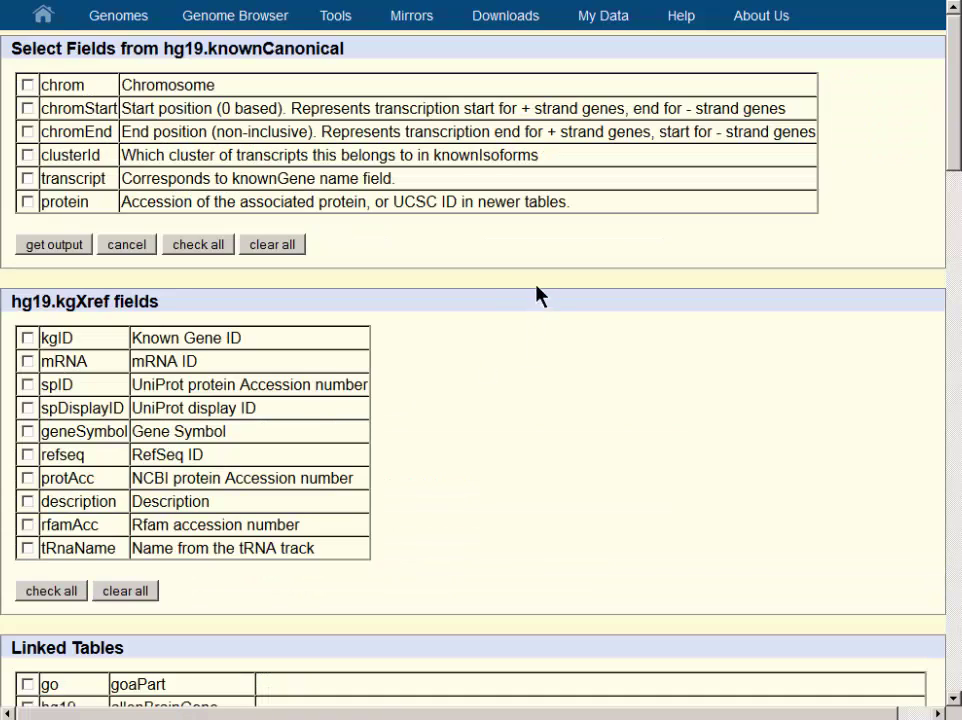
{"action": "left_click", "coordinate": [27, 108]}
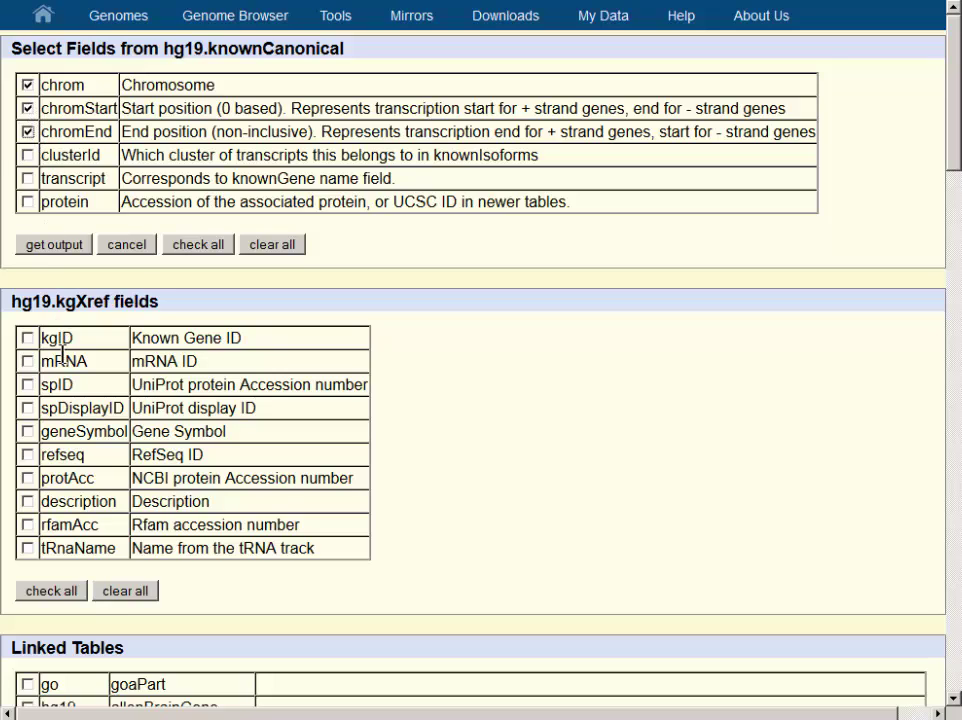
{"action": "left_click", "coordinate": [27, 431]}
{"action": "left_click", "coordinate": [27, 501]}
{"action": "left_click", "coordinate": [64, 250]}
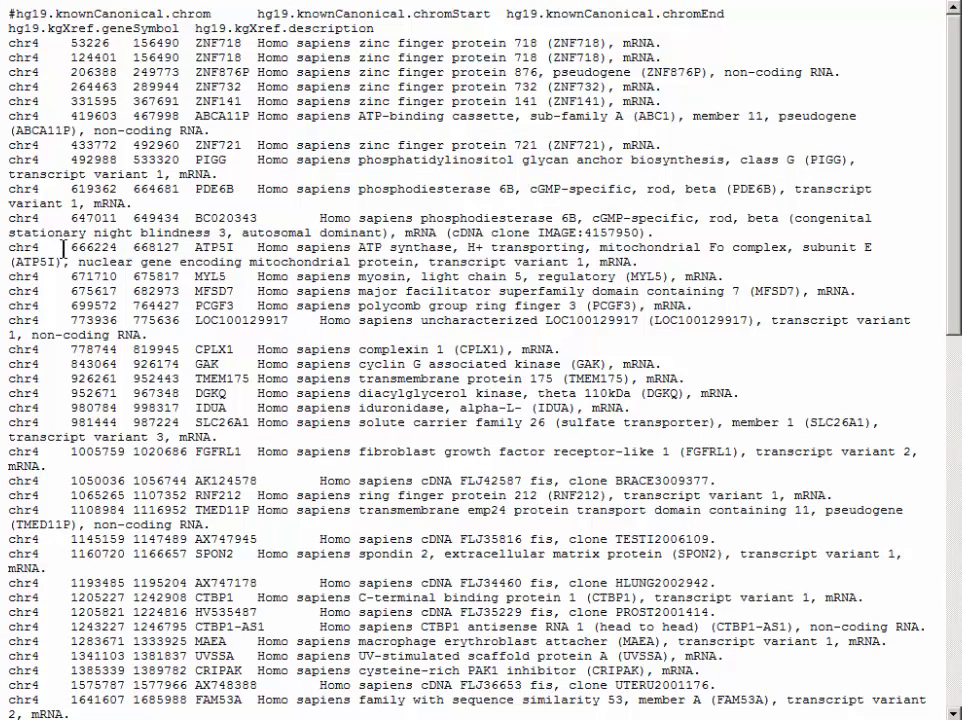
- Highlight ZNF876P in the canonical output to show each gene appears once
{"action": "left_click_drag", "start_coordinate": [195, 72], "coordinate": [251, 70]}
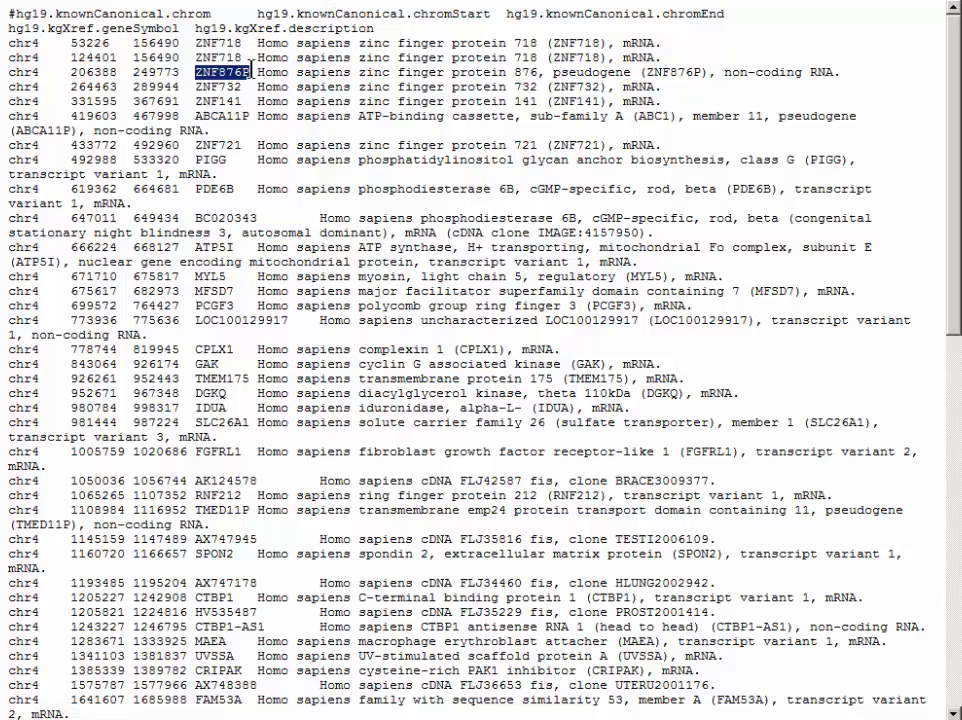